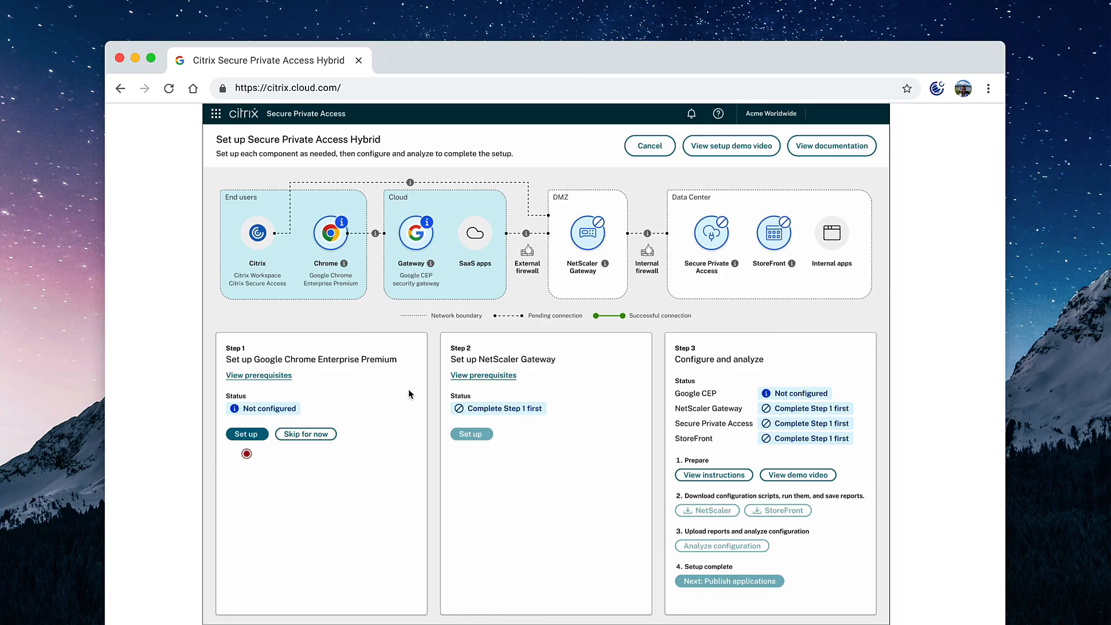
- Review the Secure Private Access Hybrid prerequisites for NetScaler Gateway, StoreFront, Secure Private Access and the supported software versions
{"action": "left_click", "coordinate": [279, 377]}
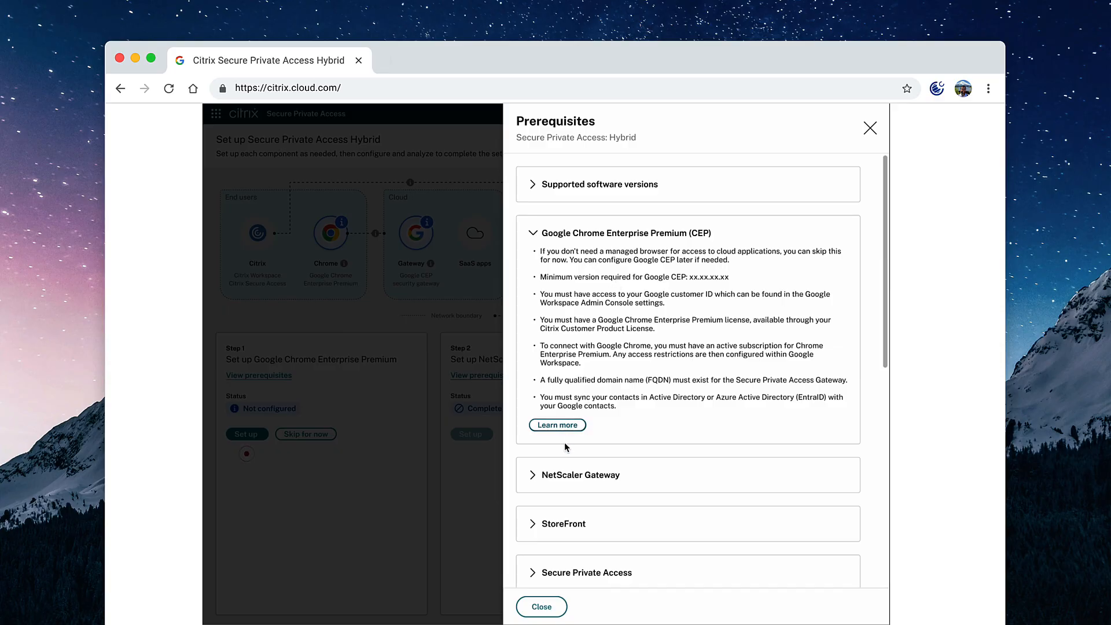
{"action": "left_click", "coordinate": [558, 476]}
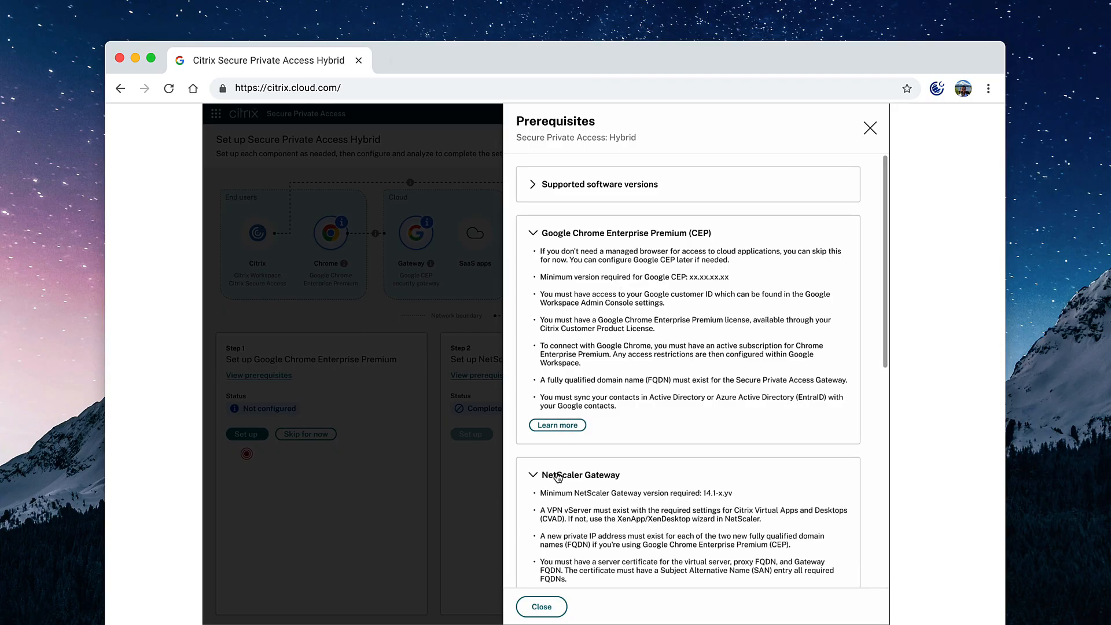
{"action": "left_click", "coordinate": [558, 468]}
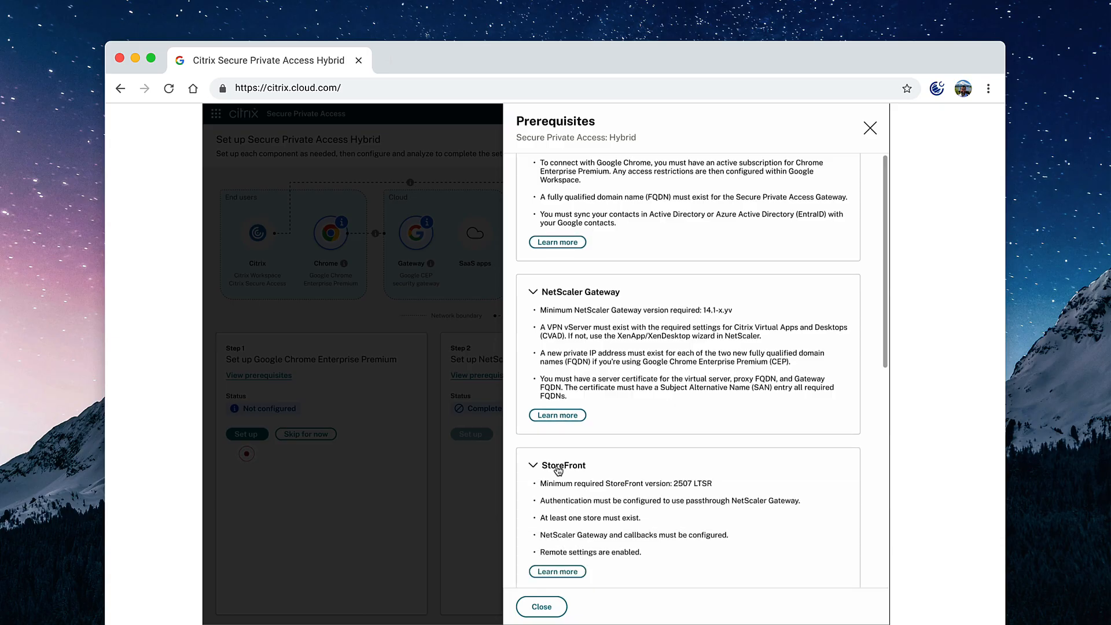
{"action": "left_click", "coordinate": [563, 520]}
{"action": "scroll", "coordinate": [664, 417], "scroll_direction": "up", "scroll_amount": 5}
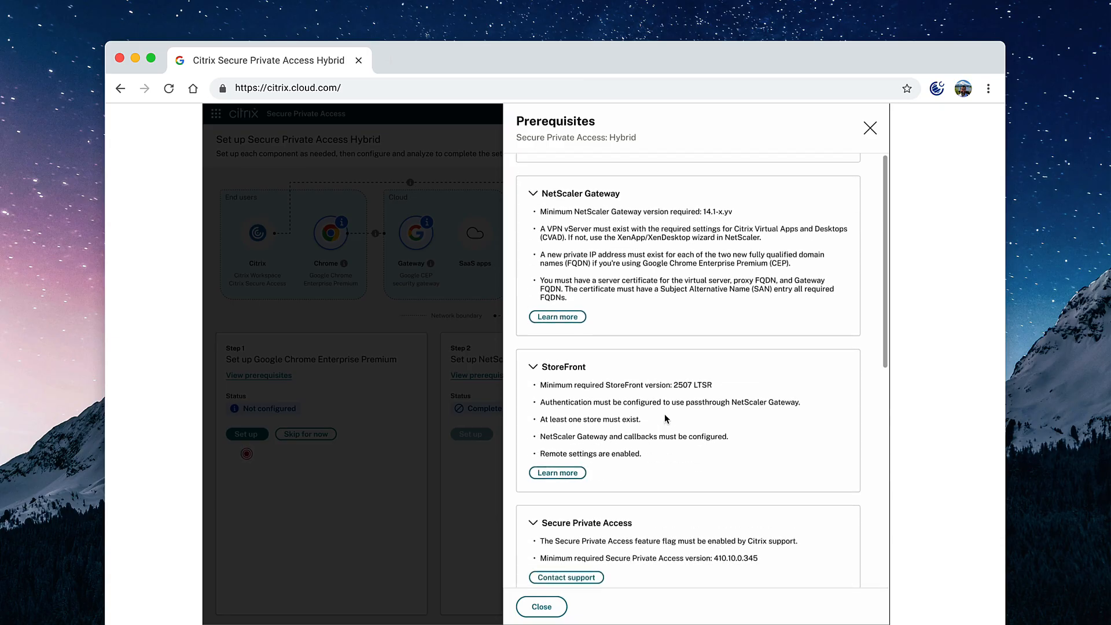
{"action": "left_click", "coordinate": [613, 186]}
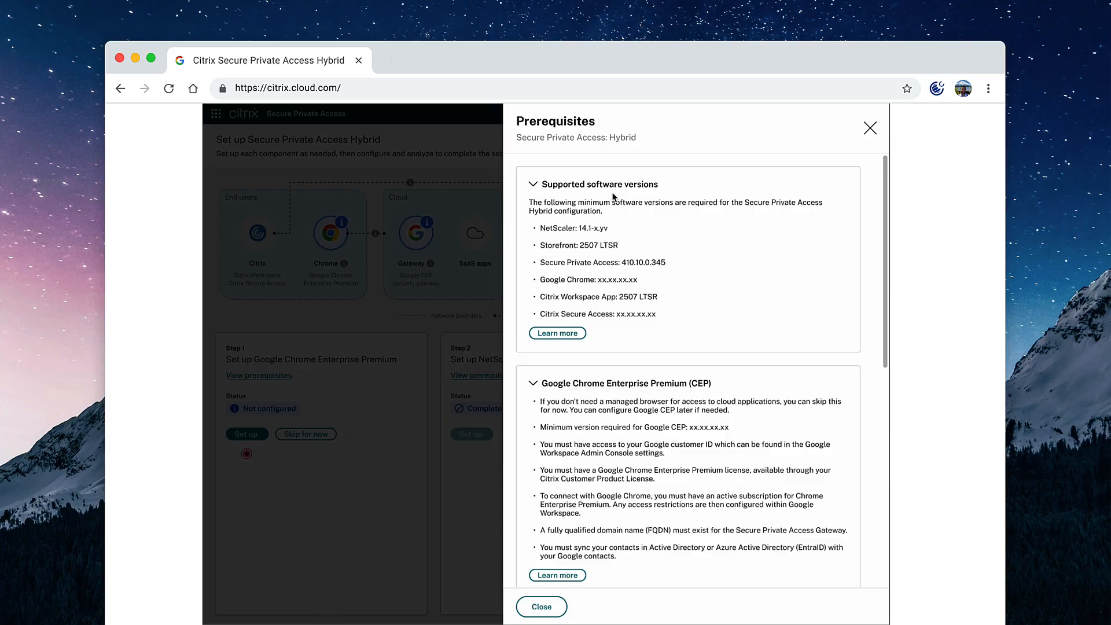
{"action": "left_click", "coordinate": [870, 129]}
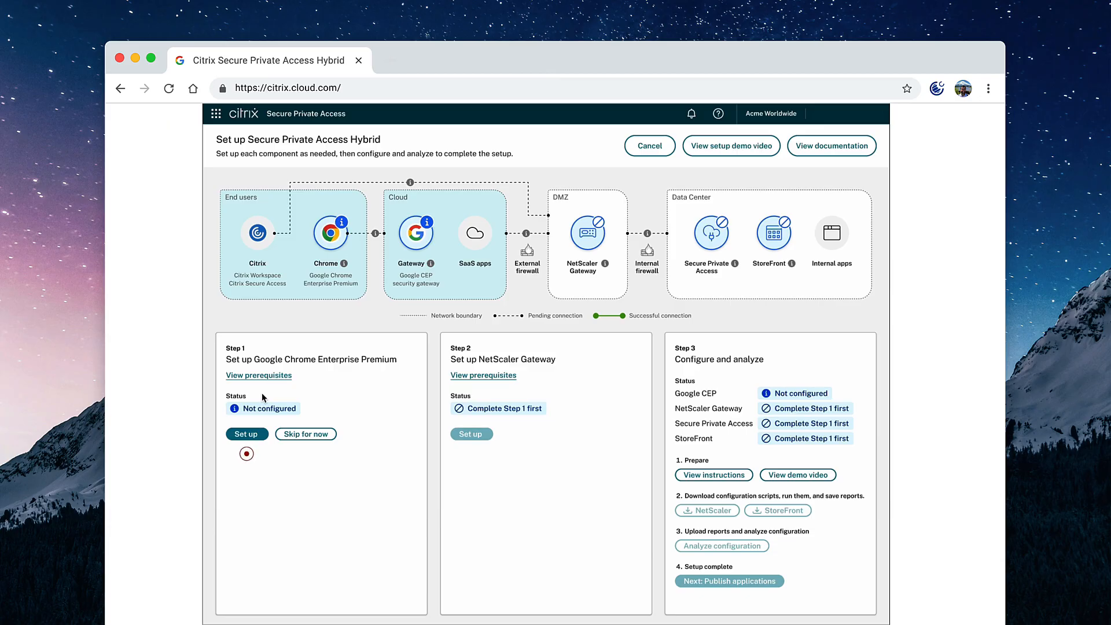
- Open the Google Chrome Enterprise Premium setup from the Chrome component and mark all its prerequisite tasks complete
{"action": "mouse_move", "coordinate": [305, 440]}
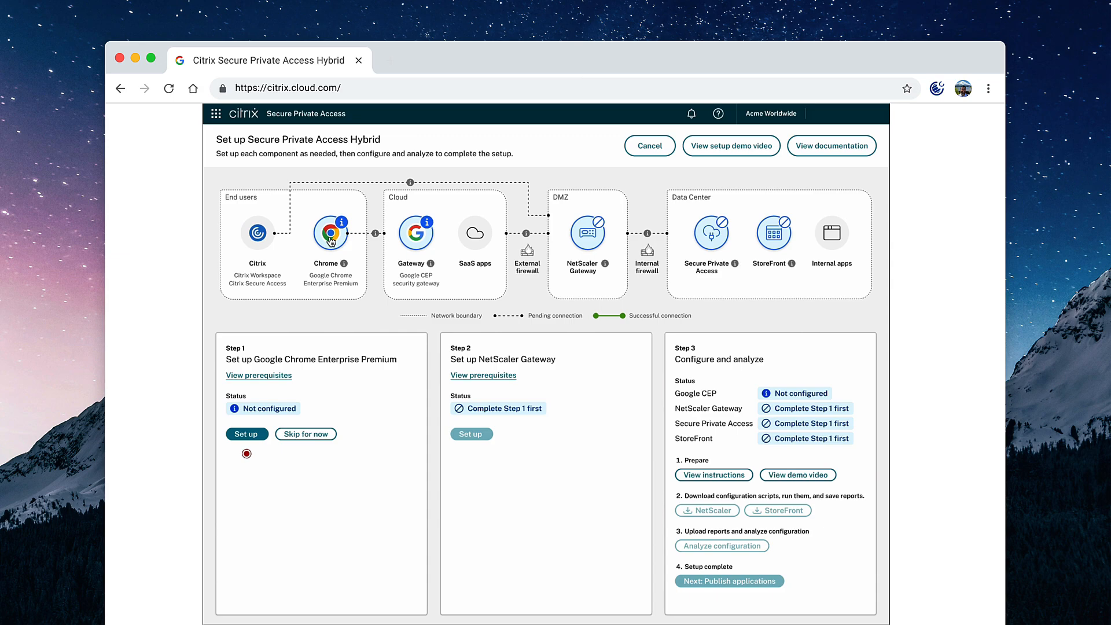
{"action": "left_click", "coordinate": [331, 241]}
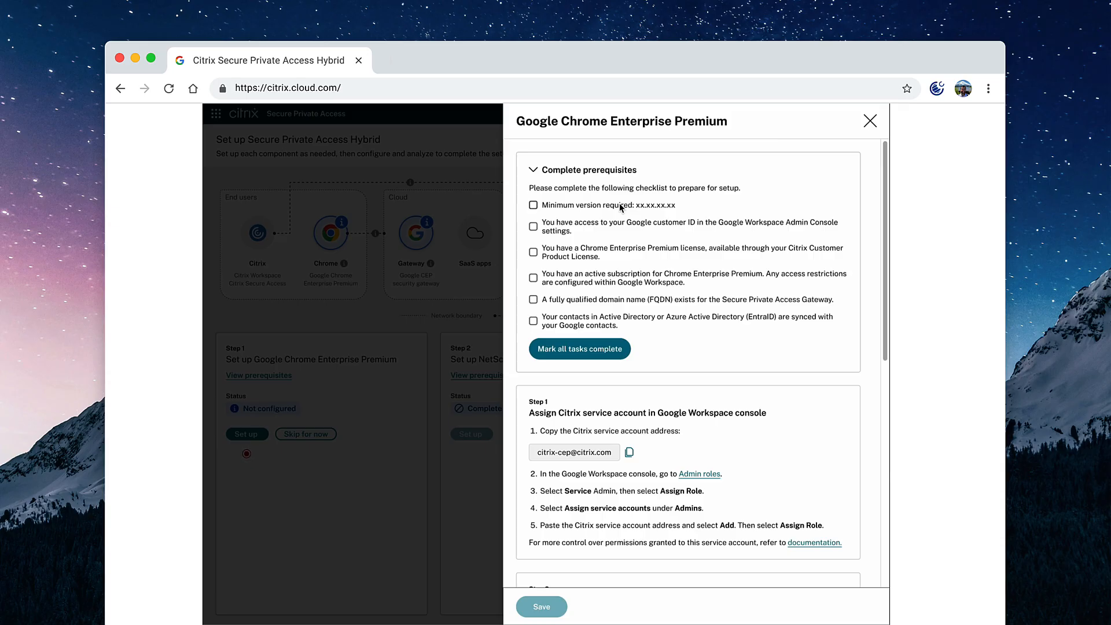
{"action": "left_click", "coordinate": [587, 350]}
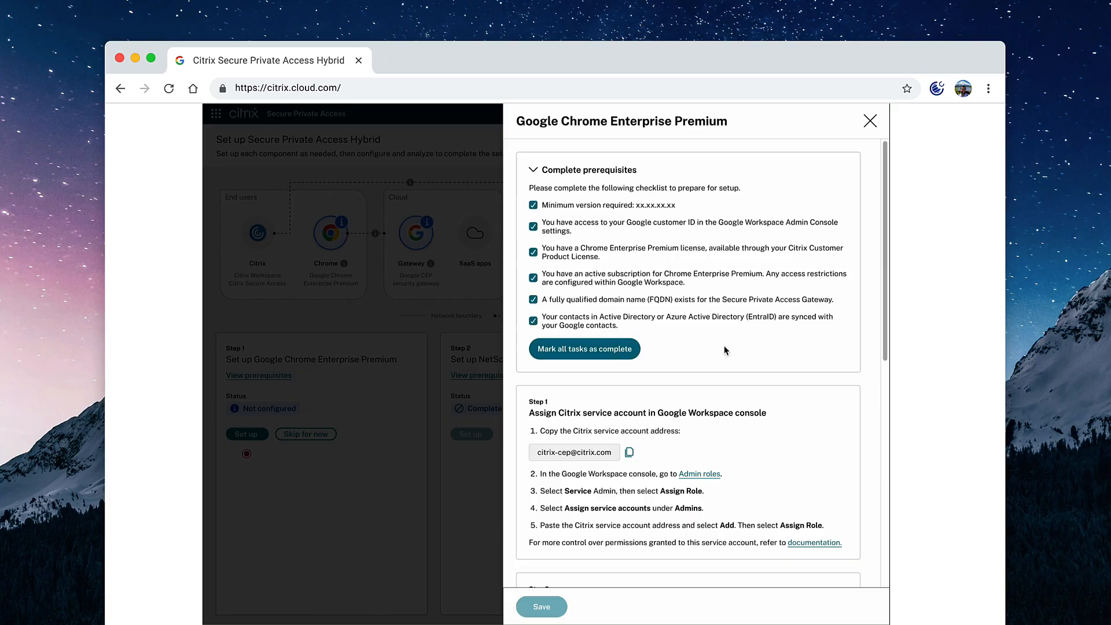
- Enter the Google customer ID and Secure Private Access Gateway URL, keep conditional access for All users, and save the Chrome Enterprise Premium setup
{"action": "scroll", "coordinate": [724, 350], "scroll_direction": "down", "scroll_amount": 3}
{"action": "scroll", "coordinate": [724, 350], "scroll_direction": "down", "scroll_amount": 3}
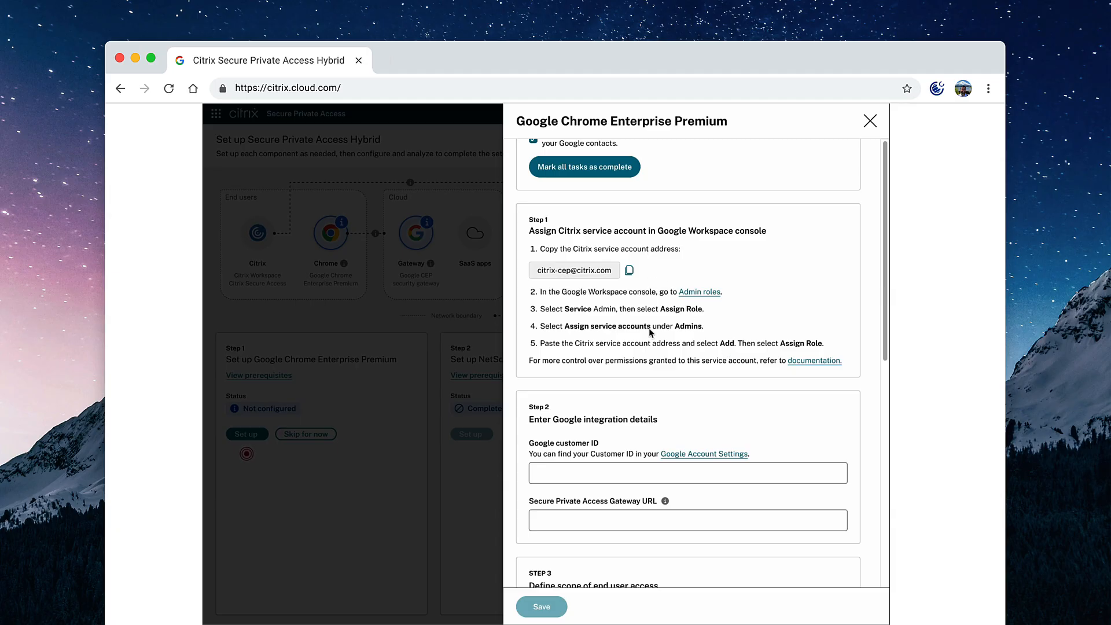
{"action": "scroll", "coordinate": [651, 359], "scroll_direction": "down", "scroll_amount": 3}
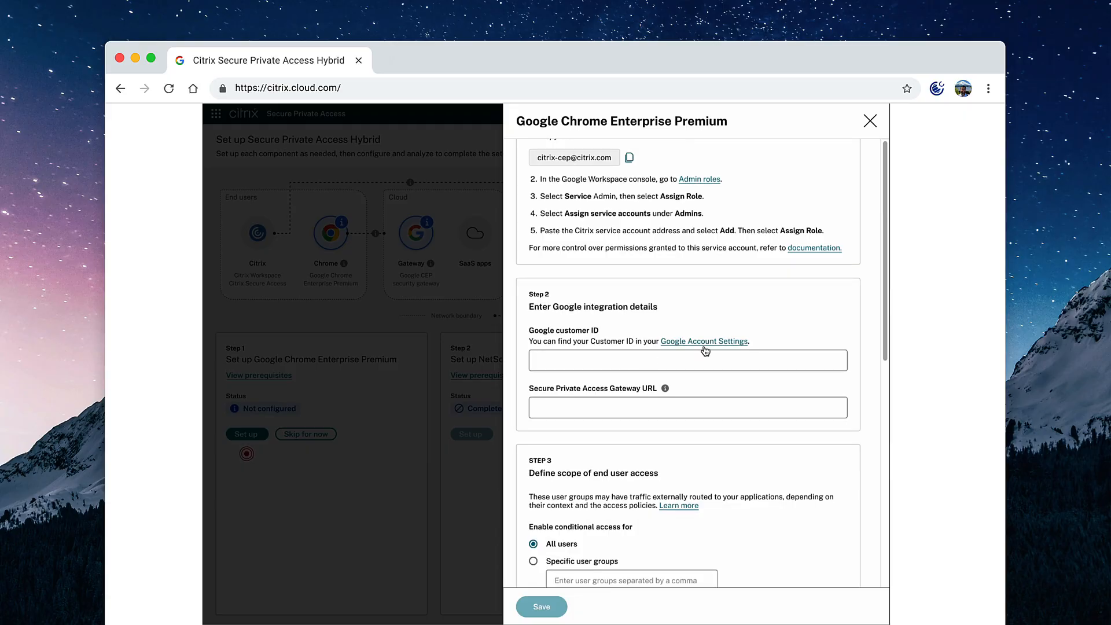
{"action": "mouse_move", "coordinate": [668, 393]}
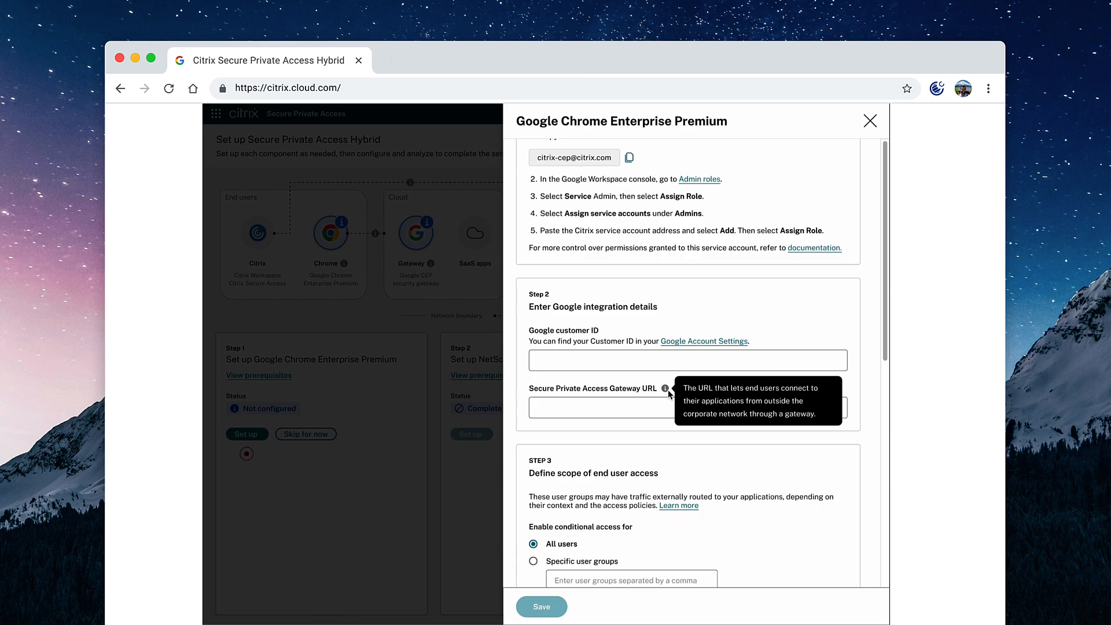
{"action": "scroll", "coordinate": [696, 450], "scroll_direction": "down", "scroll_amount": 2}
{"action": "scroll", "coordinate": [697, 454], "scroll_direction": "down", "scroll_amount": 2}
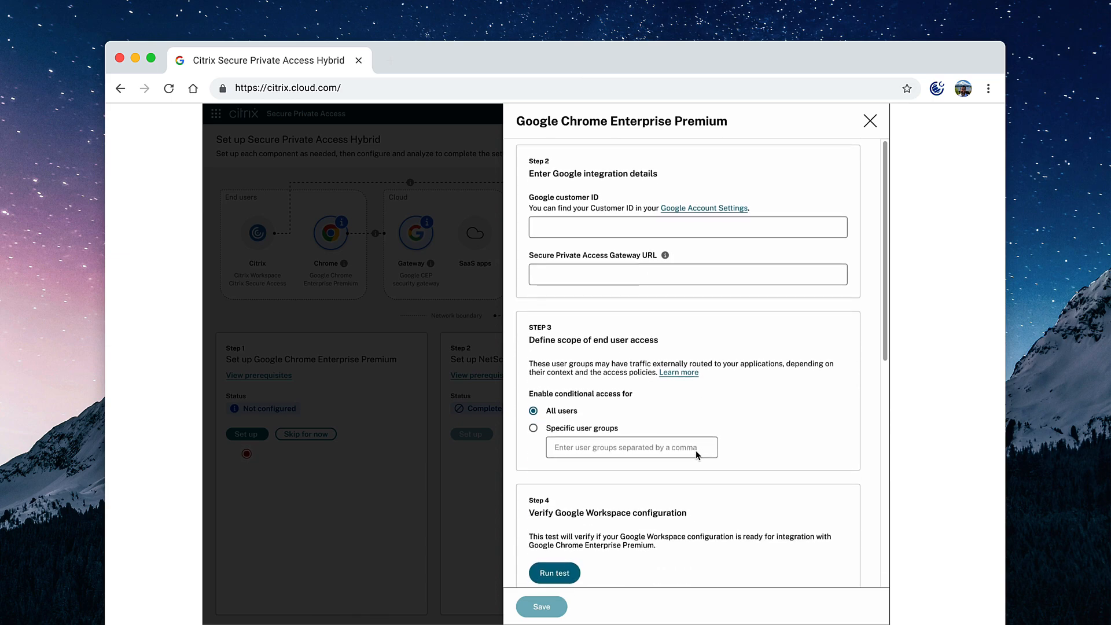
{"action": "scroll", "coordinate": [697, 455], "scroll_direction": "down", "scroll_amount": 2}
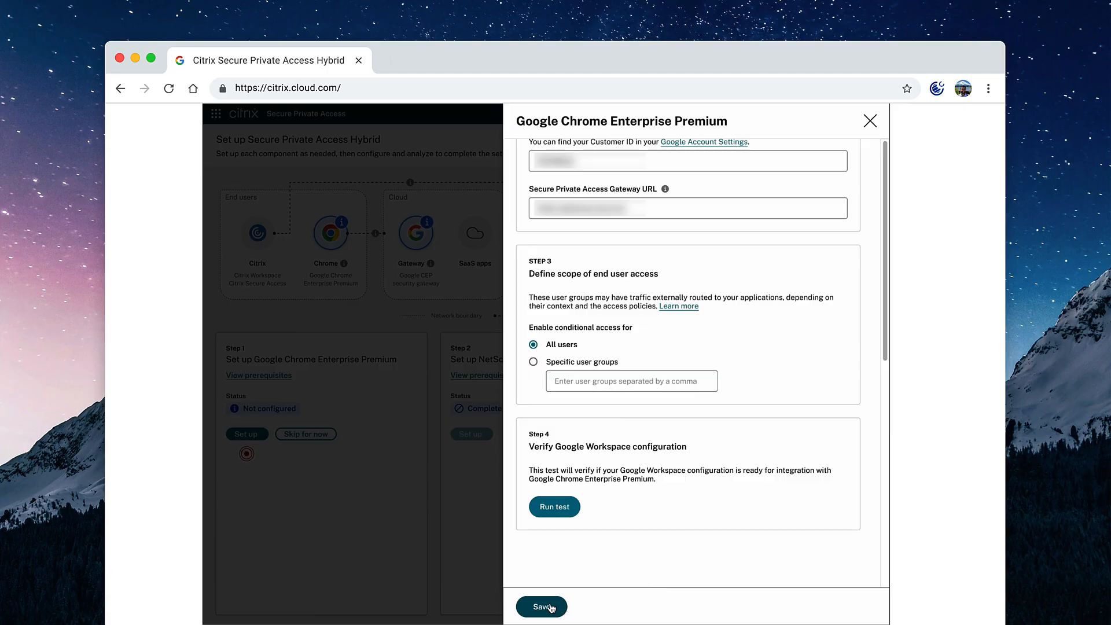
{"action": "left_click", "coordinate": [550, 608]}
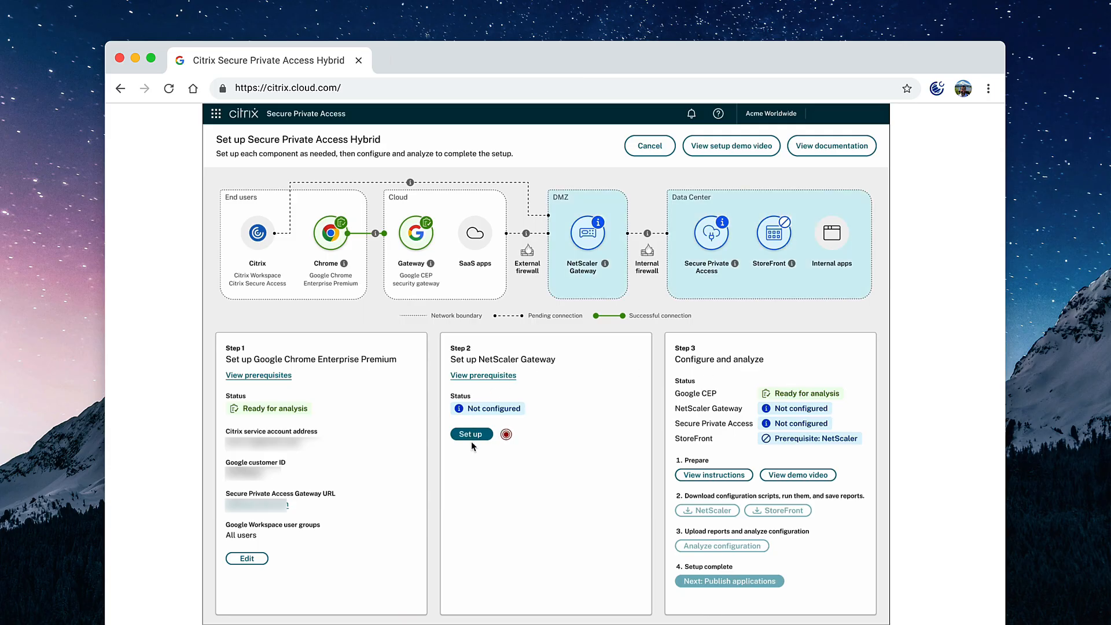
- Complete the NetScaler Gateway prerequisites, enter virtual server myPOCserver, the site URL, internal IP address and certificate cert-1, and save
{"action": "left_click", "coordinate": [589, 238]}
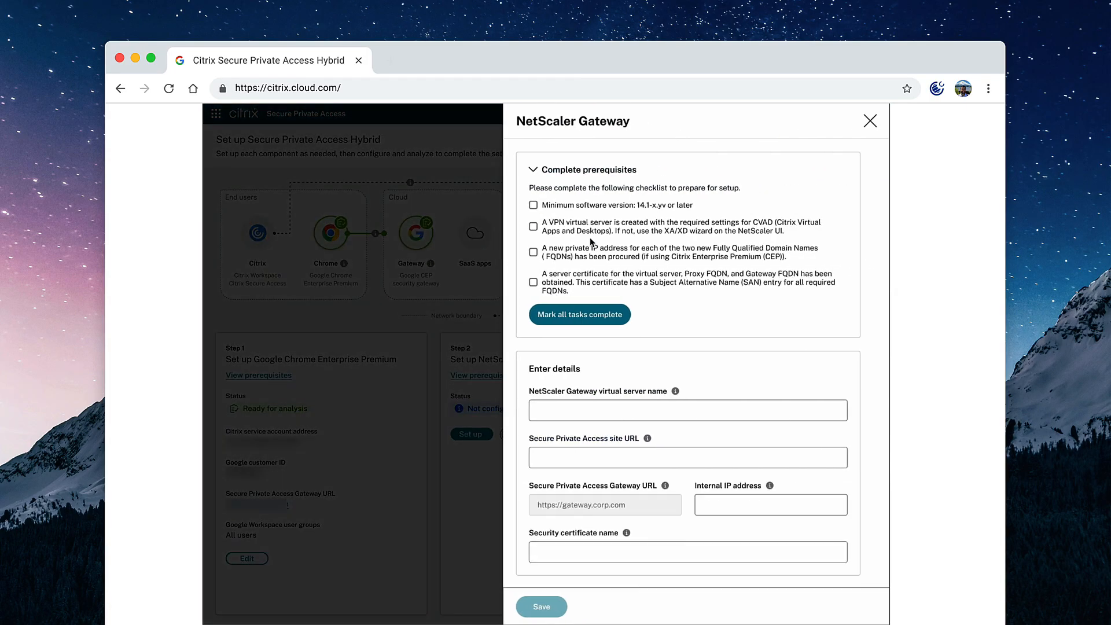
{"action": "left_click", "coordinate": [577, 318]}
{"action": "scroll", "coordinate": [577, 317], "scroll_direction": "down", "scroll_amount": 3}
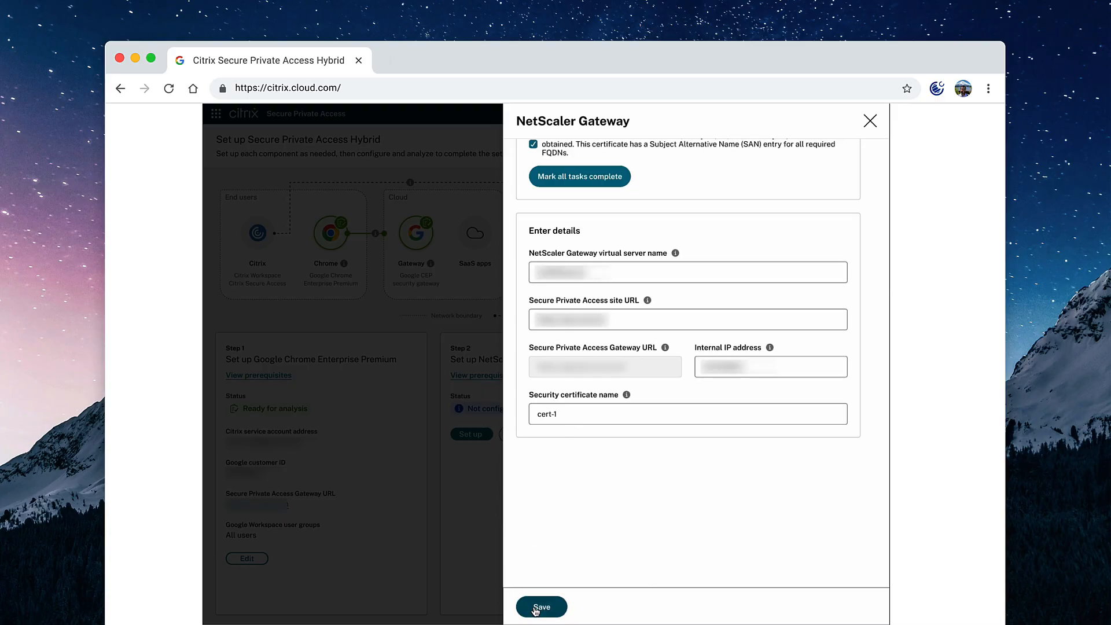
{"action": "left_click", "coordinate": [541, 607]}
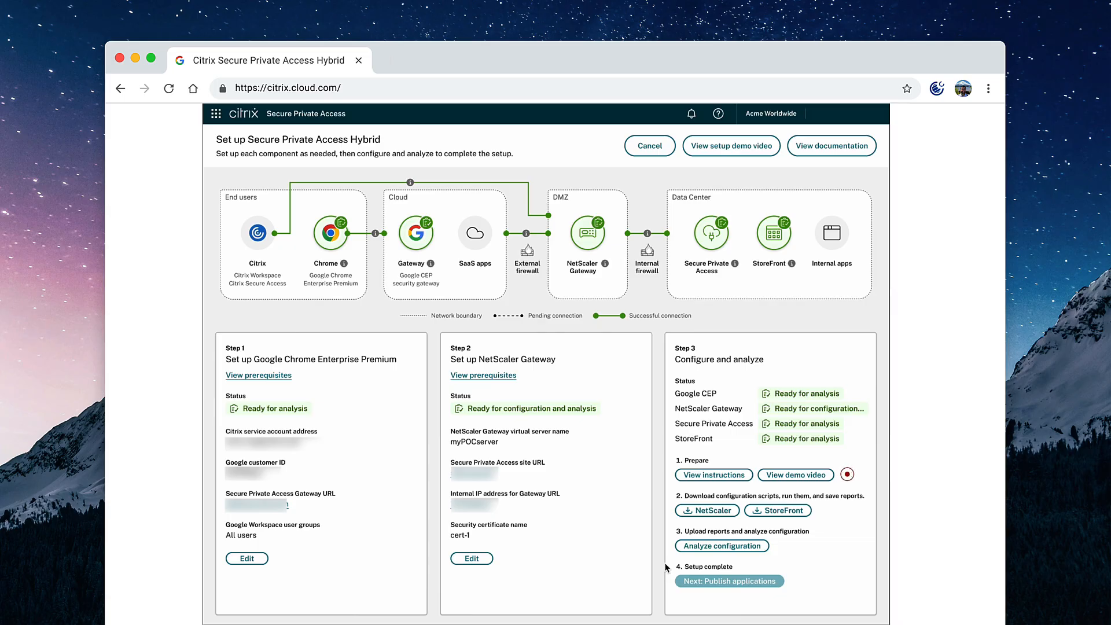
- Review the configuration and analysis instructions, and download the NetScaler and StoreFront configuration scripts
{"action": "left_click", "coordinate": [732, 478]}
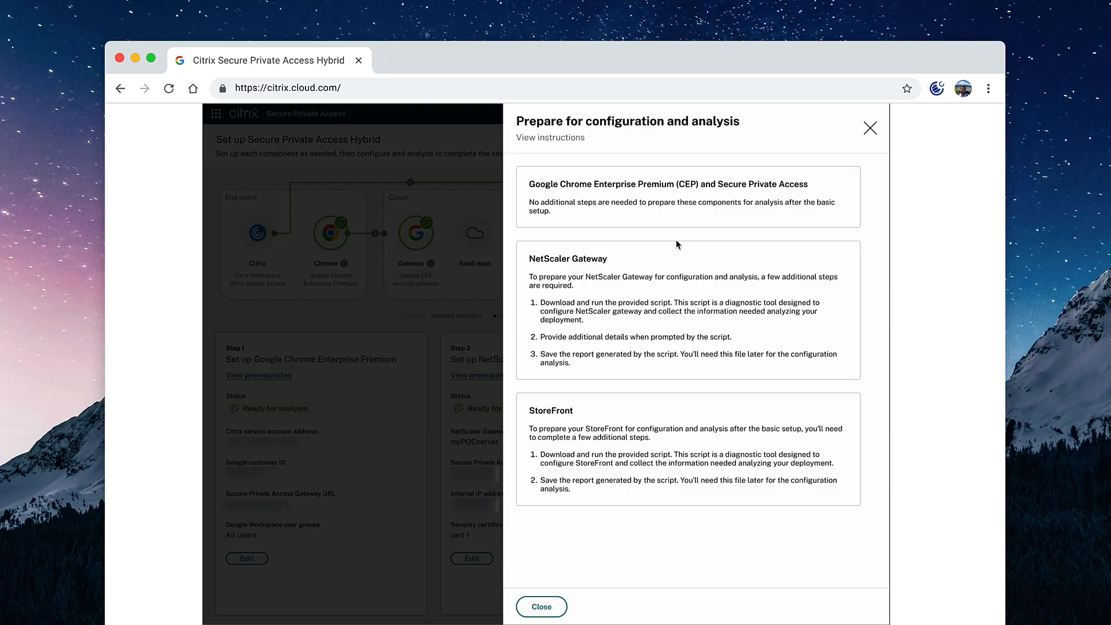
{"action": "left_click", "coordinate": [542, 606]}
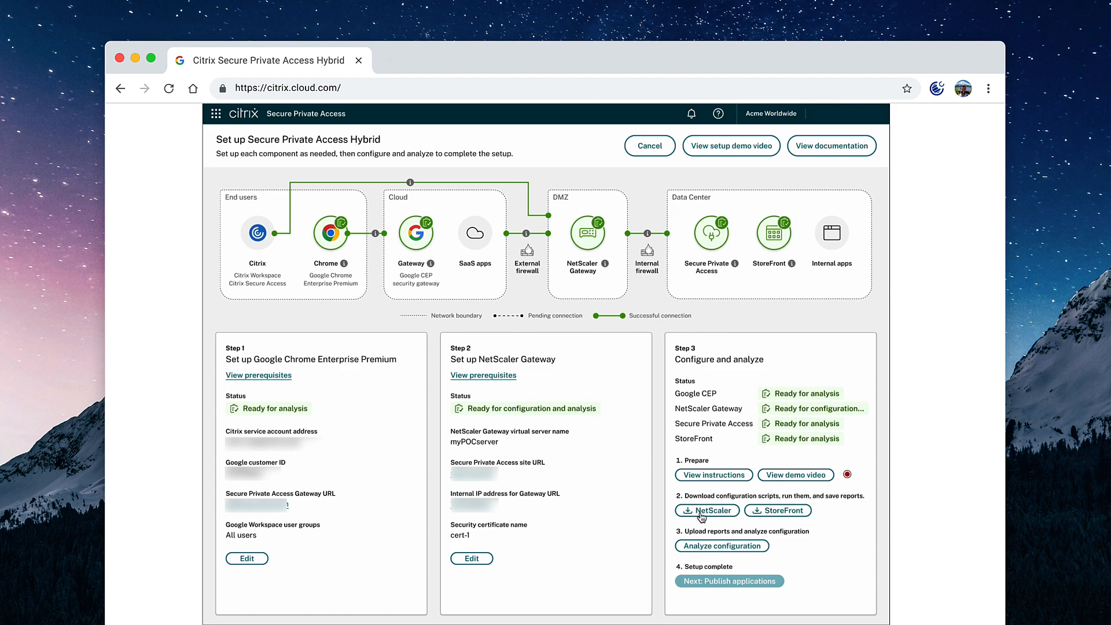
{"action": "left_click", "coordinate": [701, 512]}
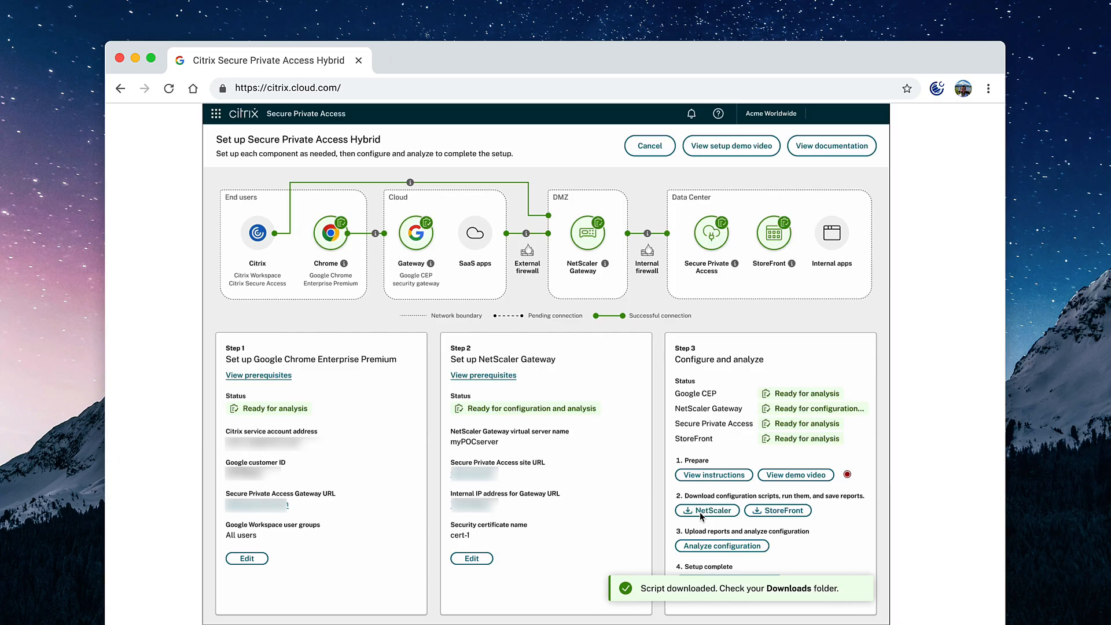
{"action": "left_click", "coordinate": [772, 511]}
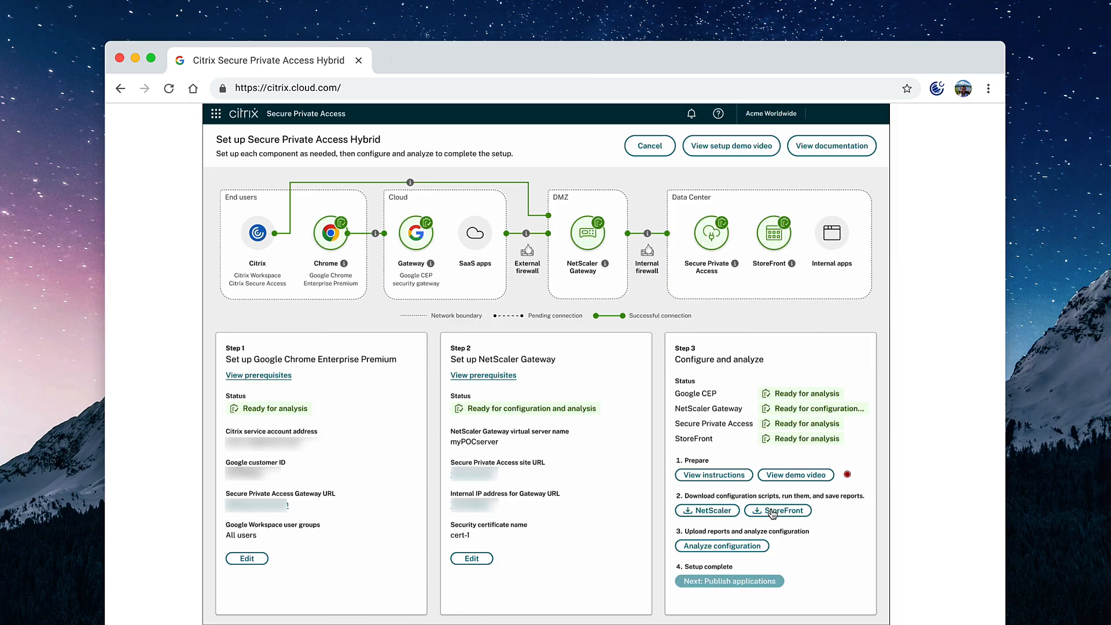
- Upload report.json for both NetScaler Gateway and StoreFront, and run the configuration analysis
{"action": "left_click", "coordinate": [688, 546]}
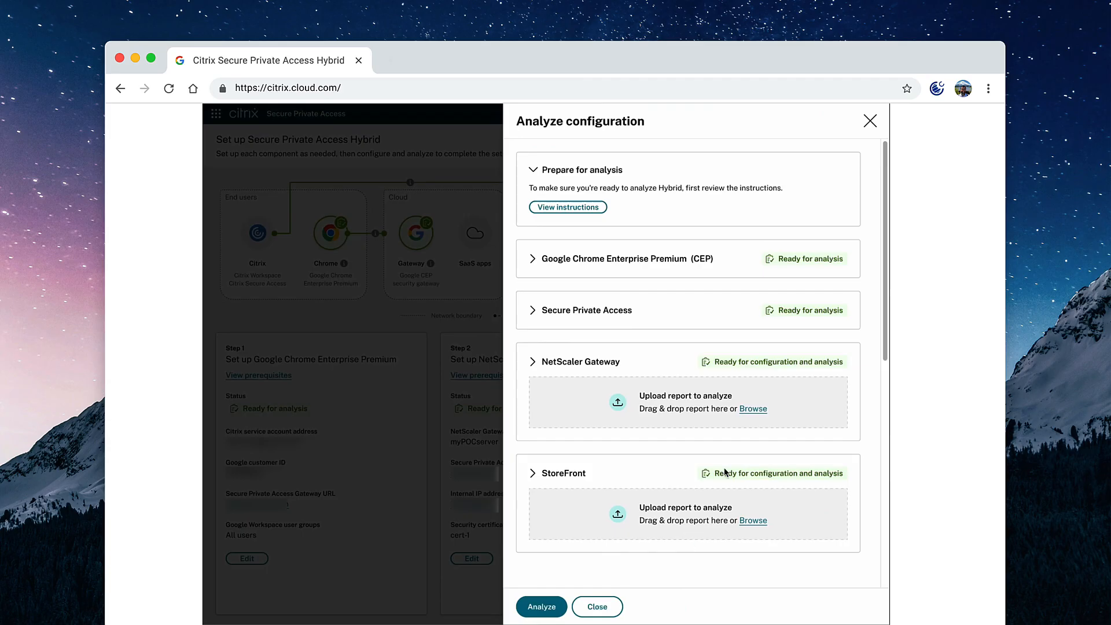
{"action": "left_click", "coordinate": [797, 398]}
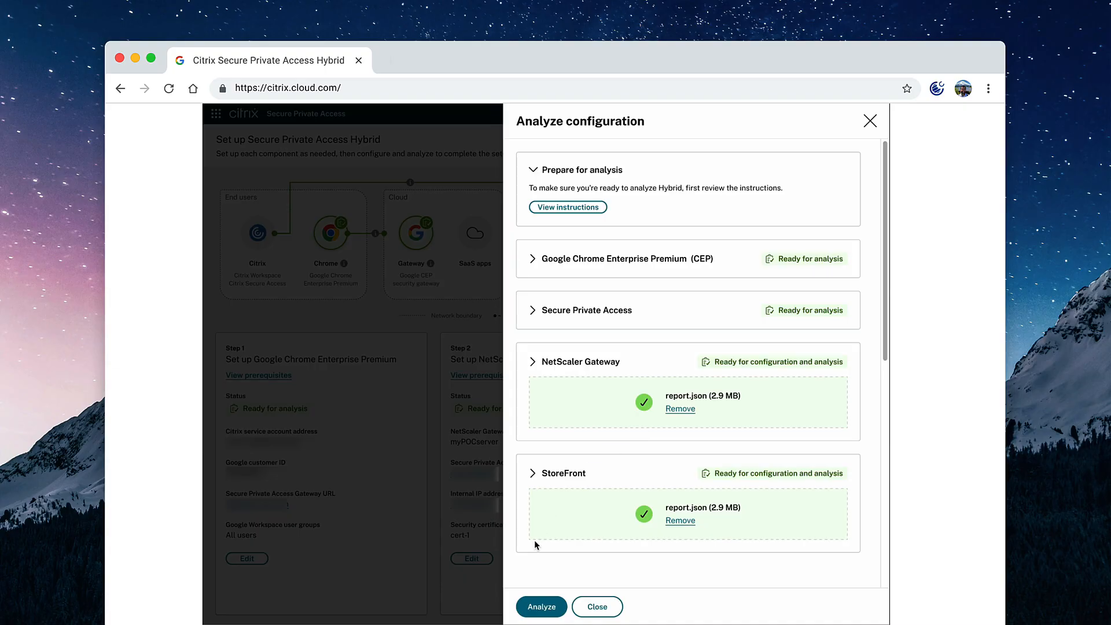
{"action": "left_click", "coordinate": [536, 608]}
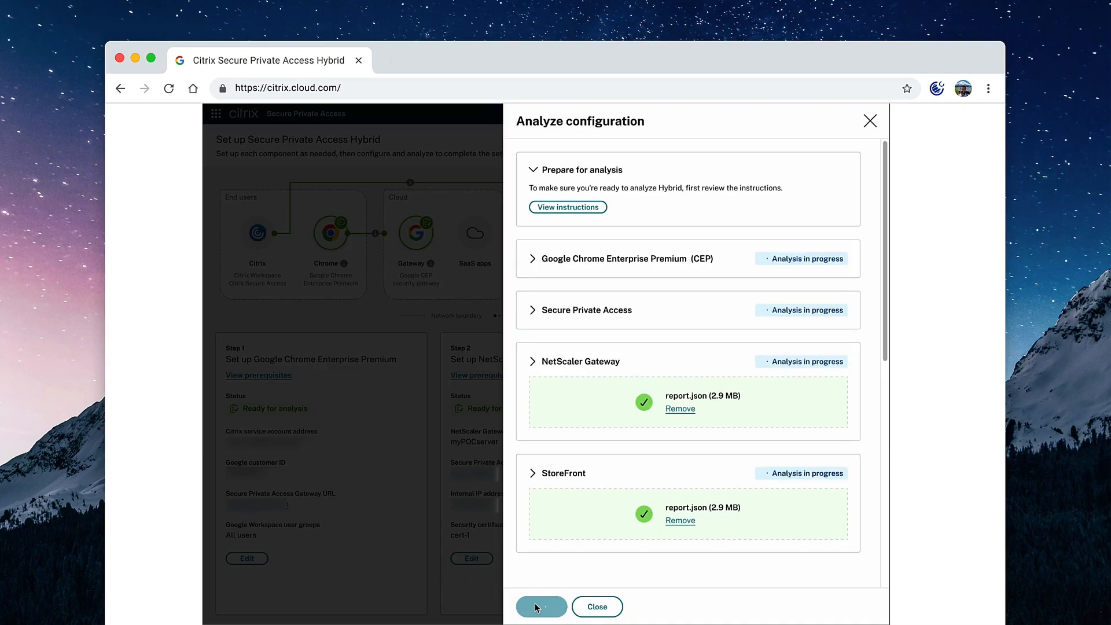
- Examine the NetScaler Gateway test results and the error and remediation details of its failed connection check
{"action": "left_click", "coordinate": [534, 365]}
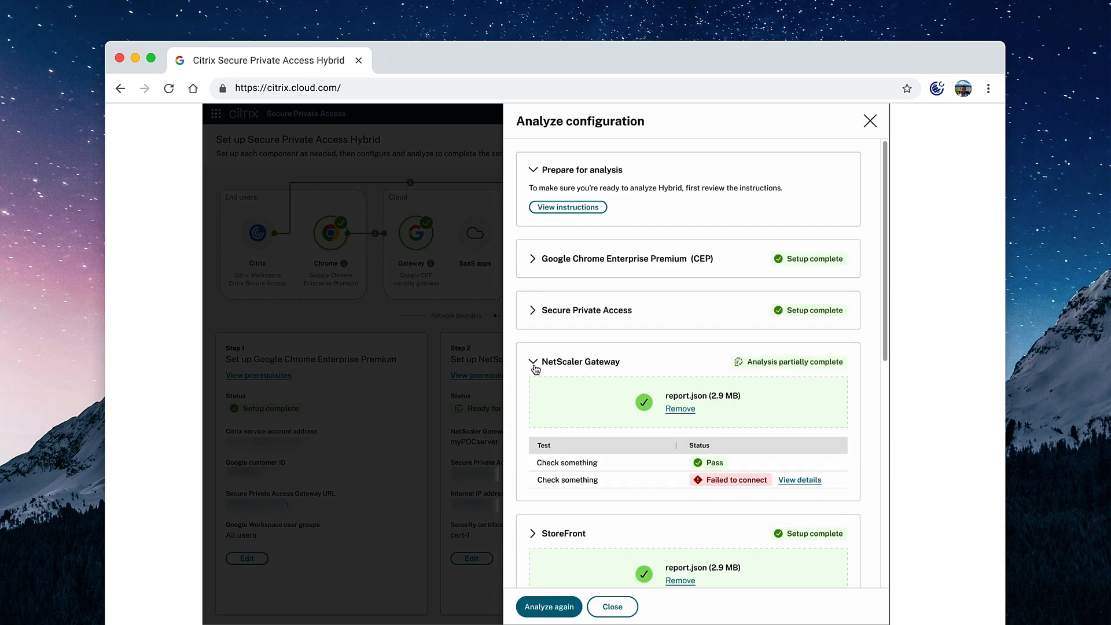
{"action": "left_click", "coordinate": [804, 480]}
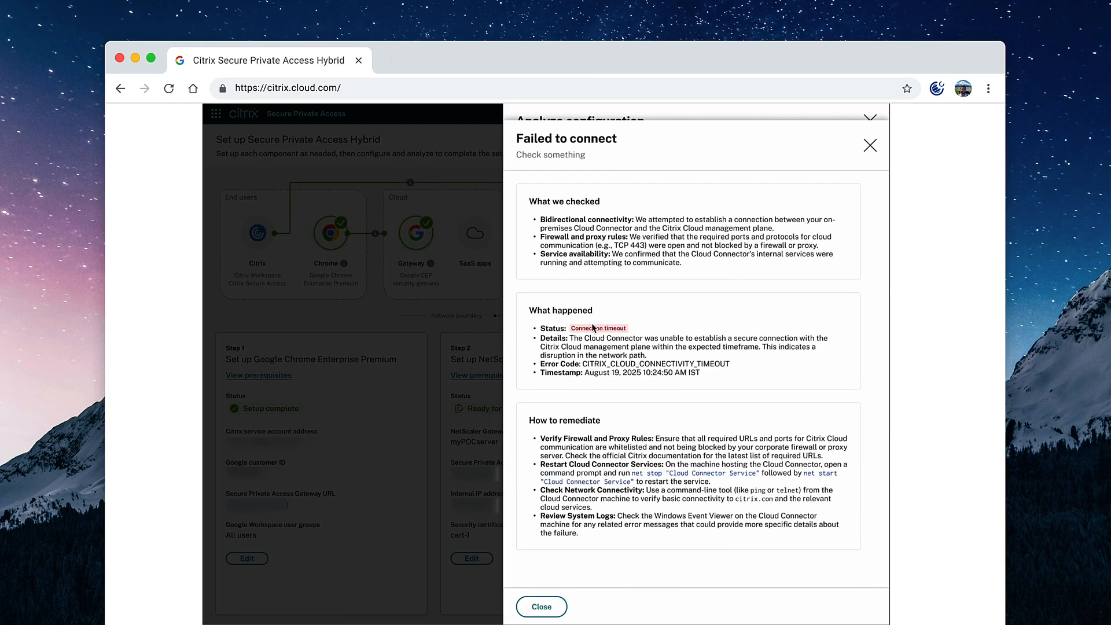
{"action": "left_click", "coordinate": [558, 609]}
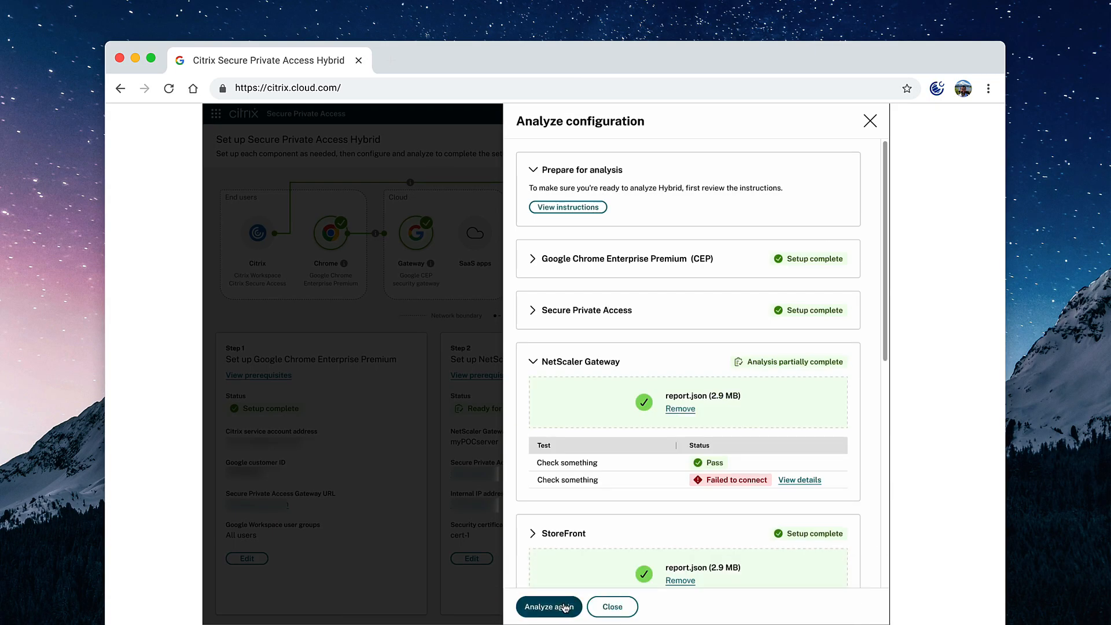
- Run the configuration analysis again, and return to the Secure Private Access Hybrid setup overview
{"action": "left_click", "coordinate": [565, 607]}
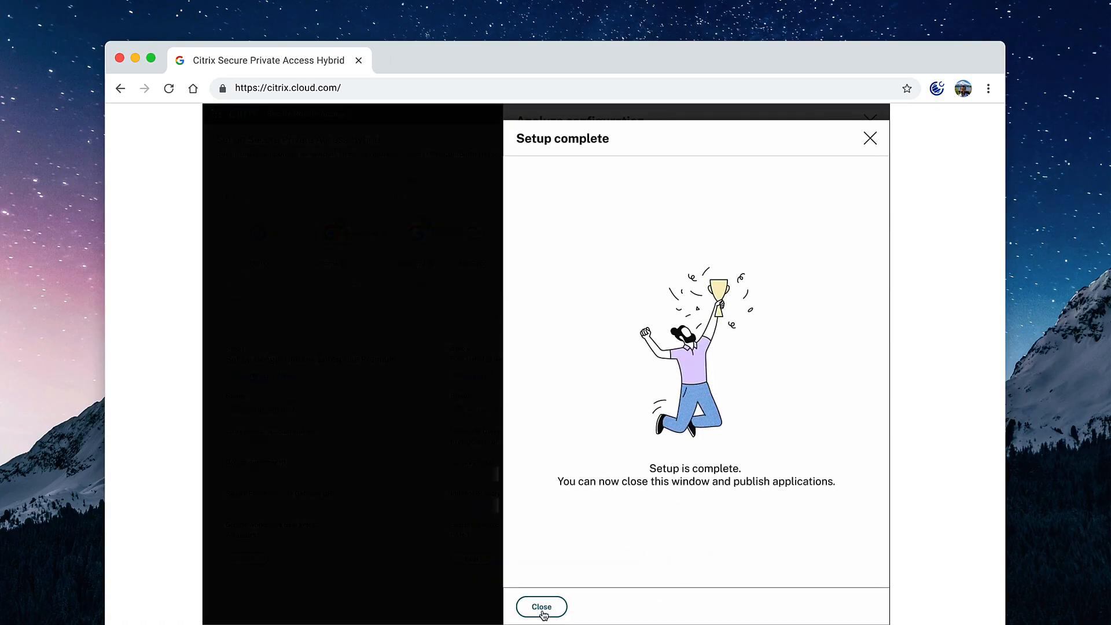
{"action": "left_click", "coordinate": [542, 607]}
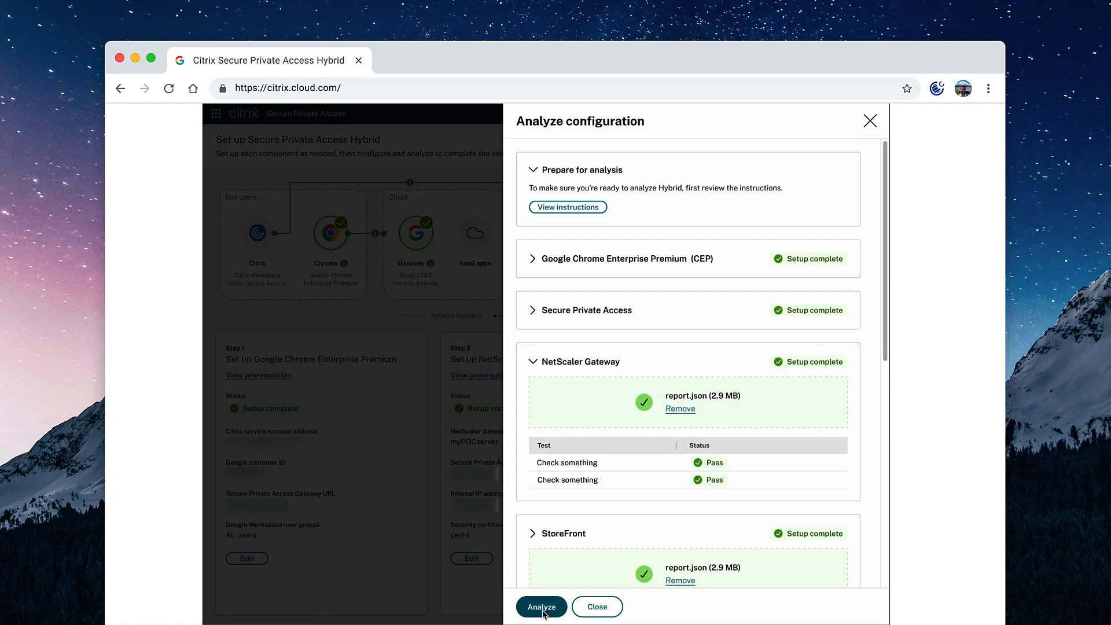
{"action": "left_click", "coordinate": [597, 607]}
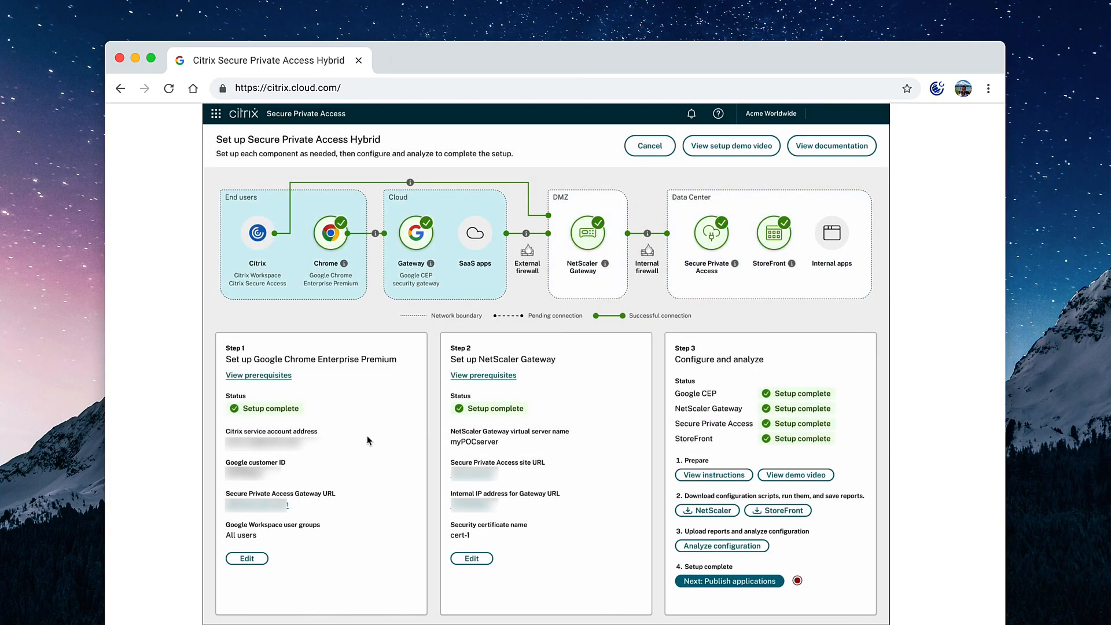